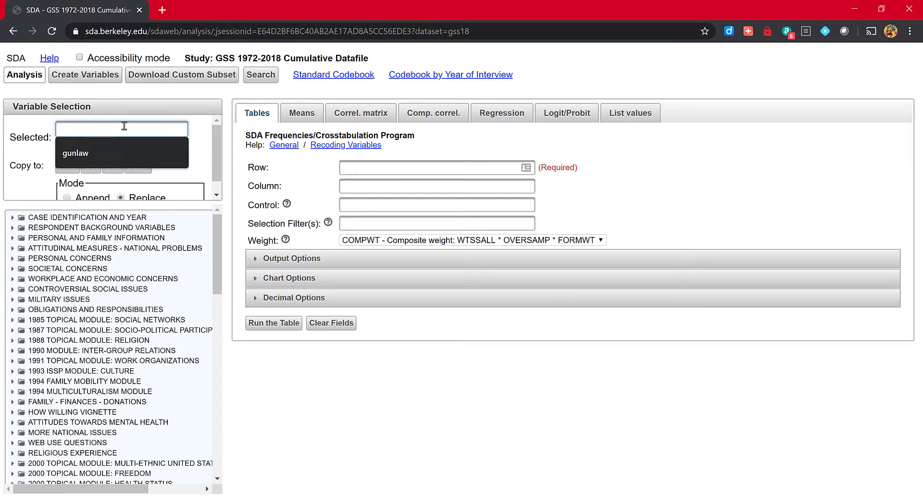
# View the codebook entries for the variables degree and wordsum.
pyautogui.write('degree')
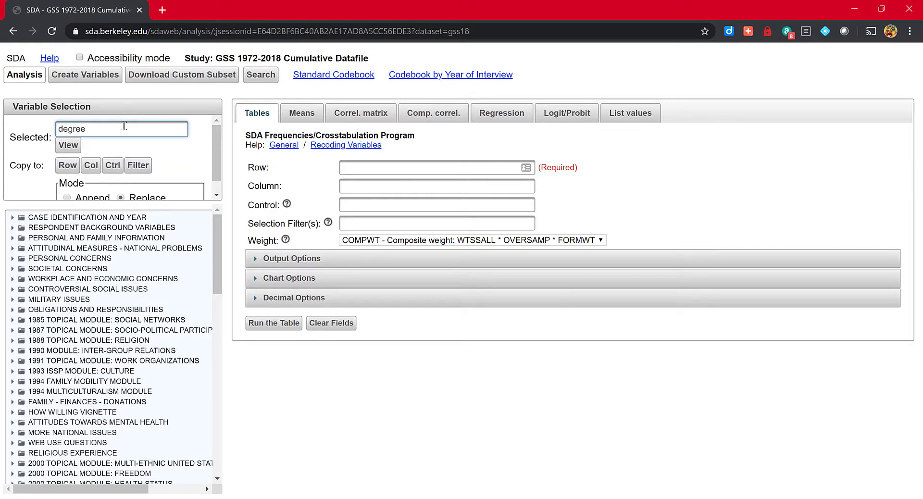
pyautogui.click(70, 148)
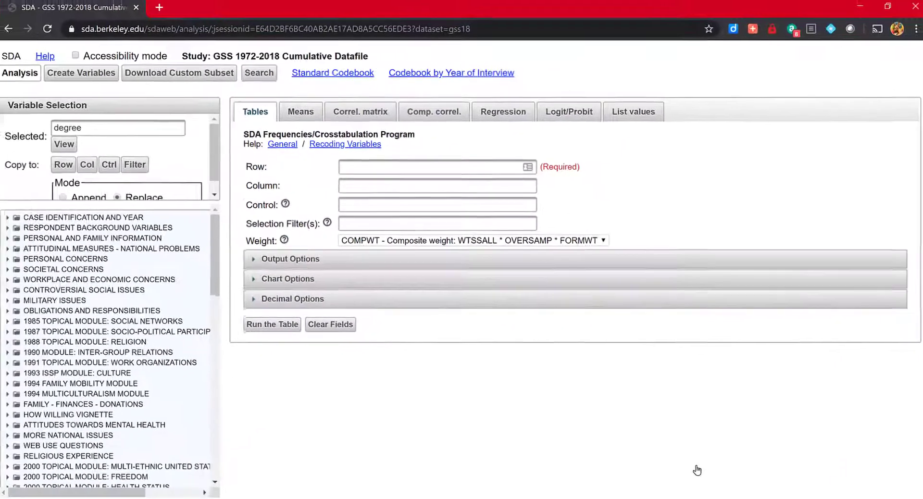
pyautogui.moveTo(90, 130); pyautogui.dragTo(53, 126)
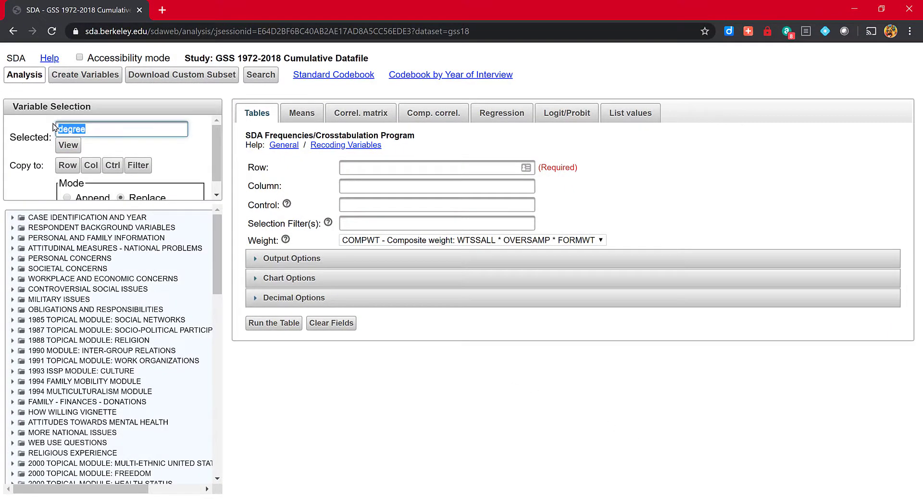
pyautogui.write('wordsum')
pyautogui.click(68, 147)
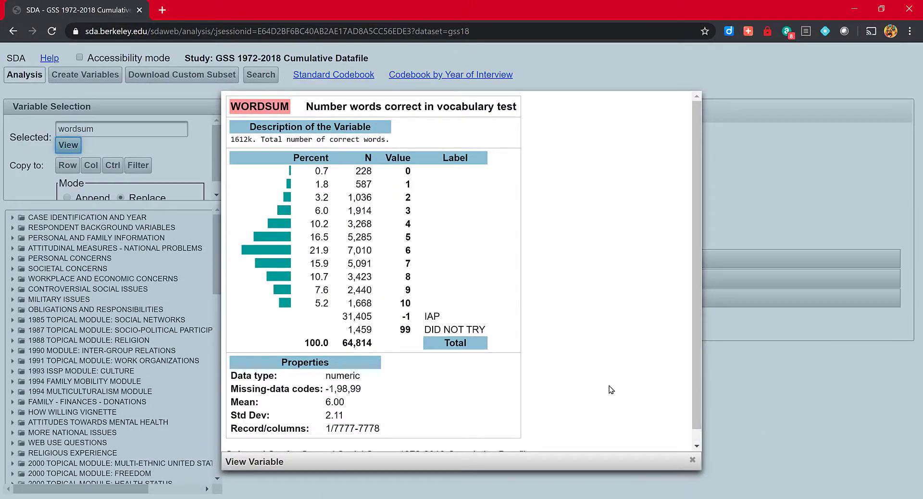
pyautogui.click(691, 462)
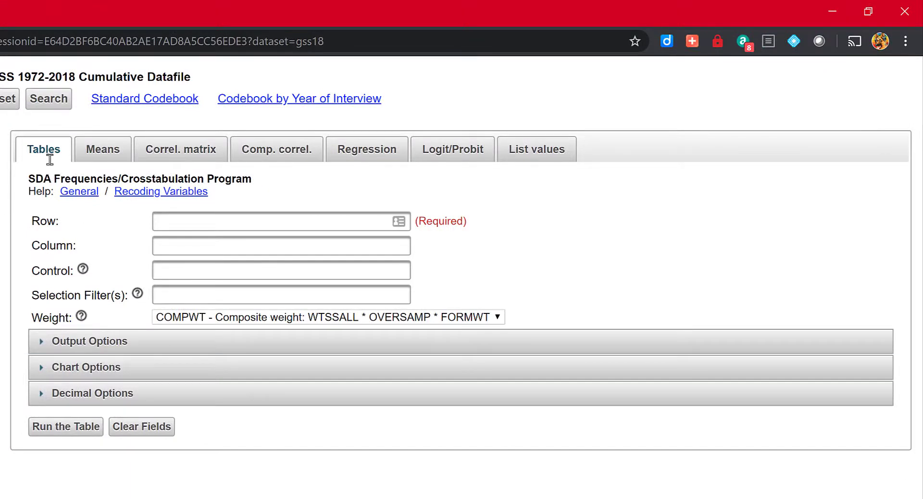
# Set up a comparison of means with wordsum as the dependent variable and degree as the row variable.
pyautogui.click(96, 158)
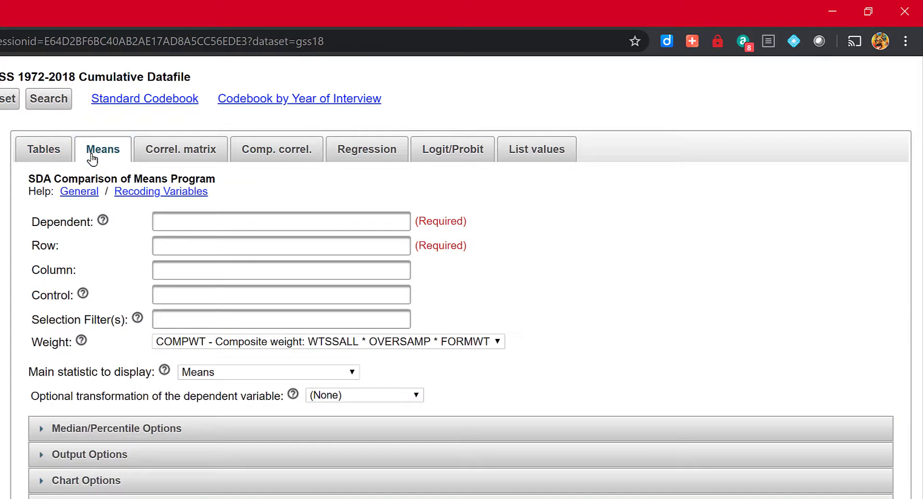
pyautogui.click(248, 216)
pyautogui.click(126, 192)
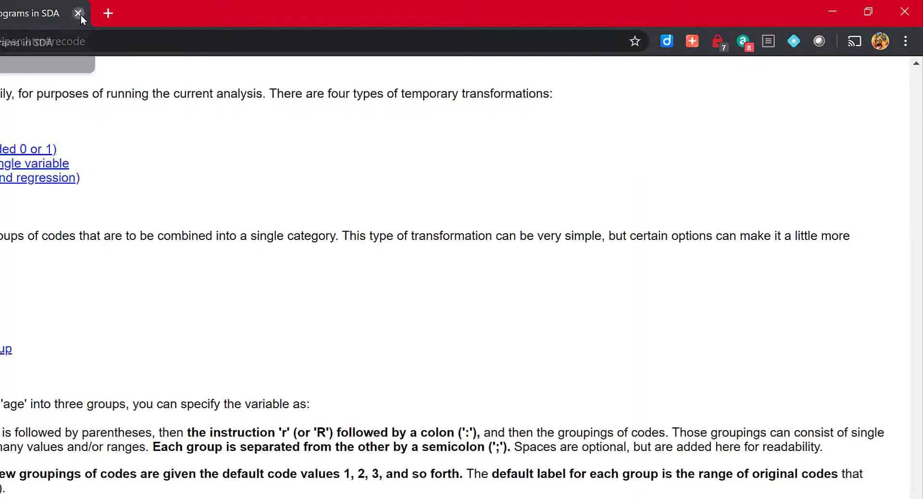
pyautogui.click(78, 14)
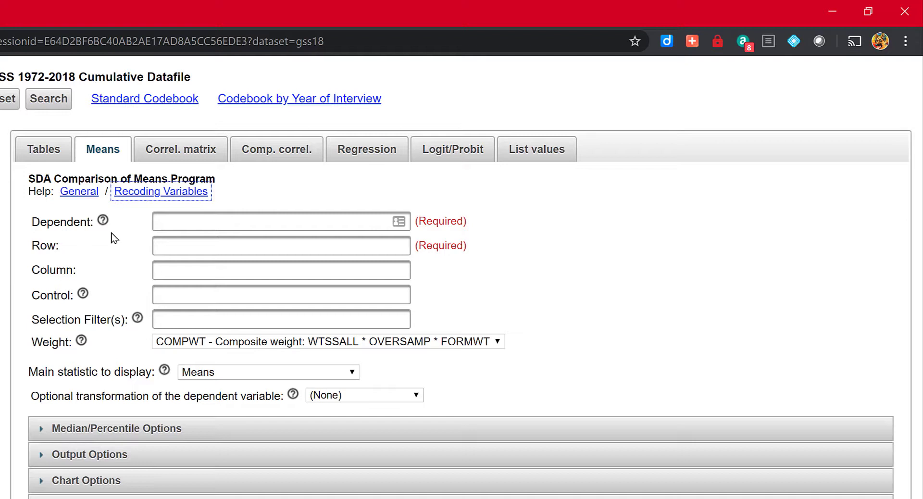
pyautogui.click(165, 220)
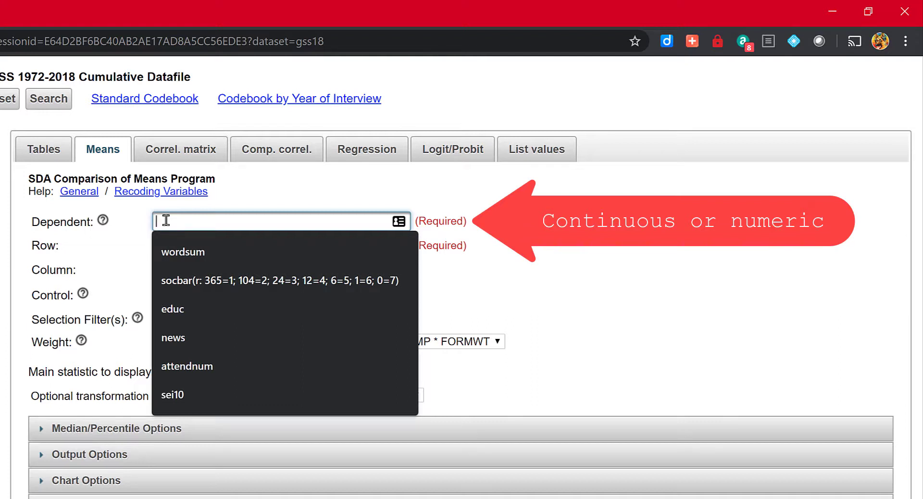
pyautogui.write('w')
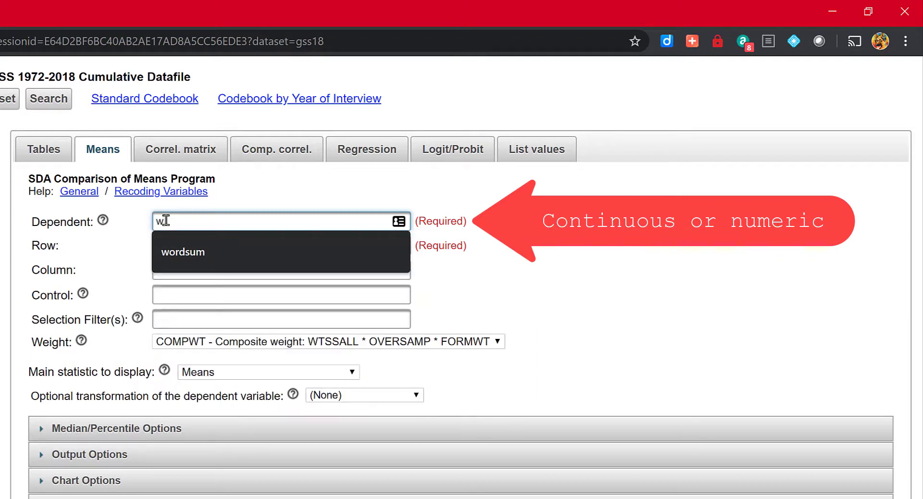
pyautogui.write('ordsum')
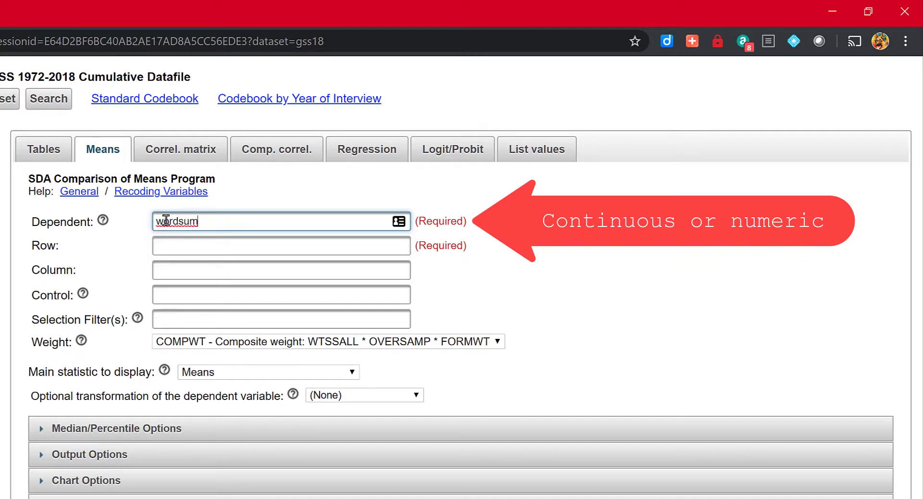
pyautogui.click(159, 243)
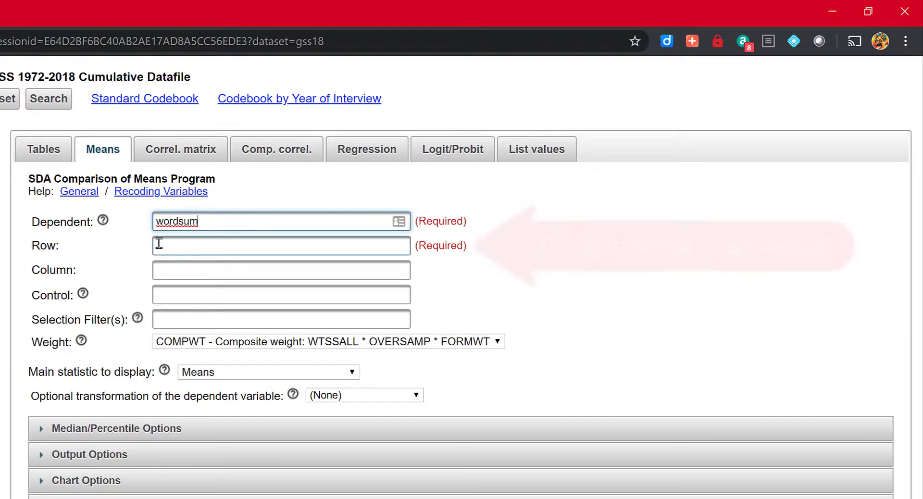
pyautogui.click(159, 243)
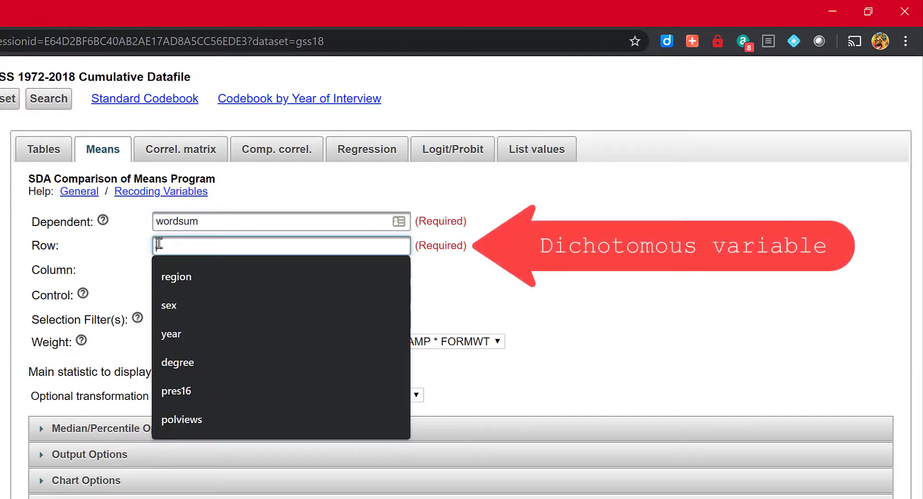
pyautogui.click(173, 362)
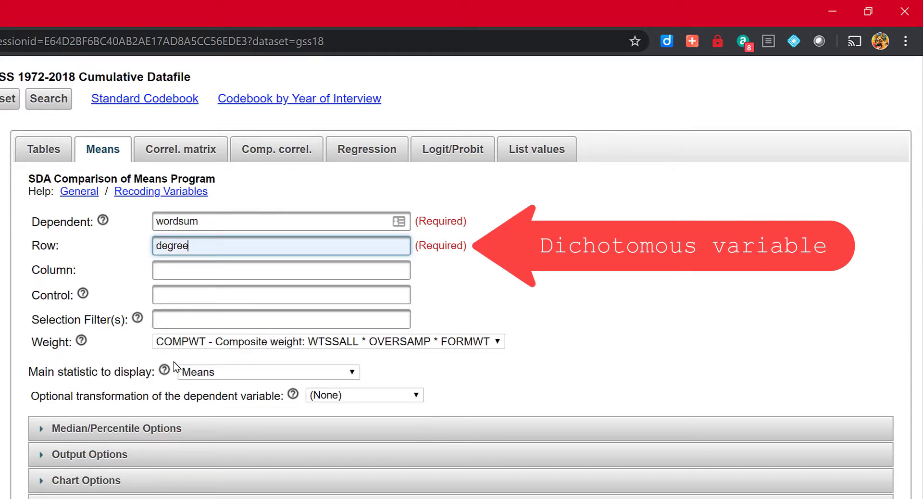
# Filter the cases with degree(1, 3) year(2018) and set the weight to No Weight.
pyautogui.click(184, 318)
pyautogui.click(185, 317)
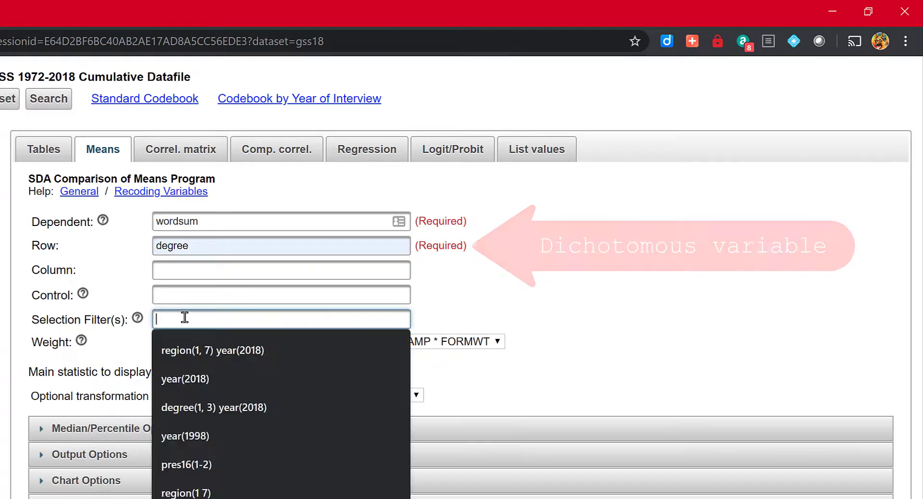
pyautogui.click(191, 412)
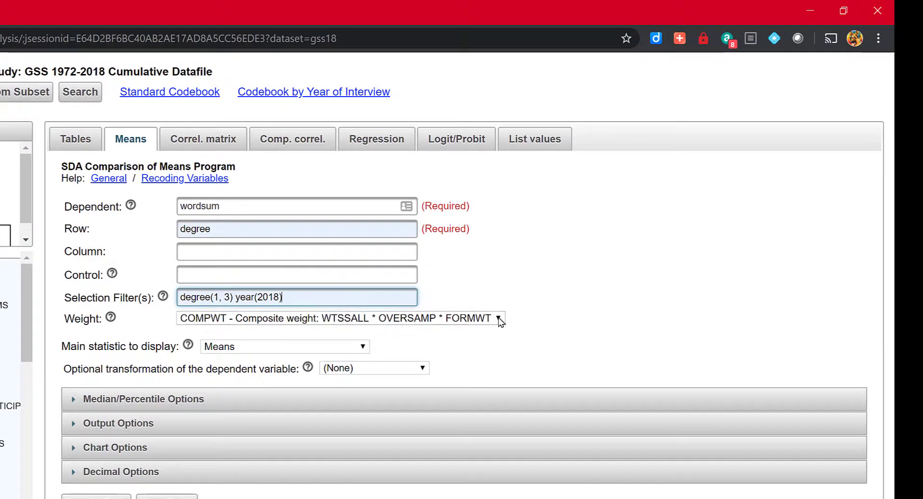
pyautogui.click(500, 318)
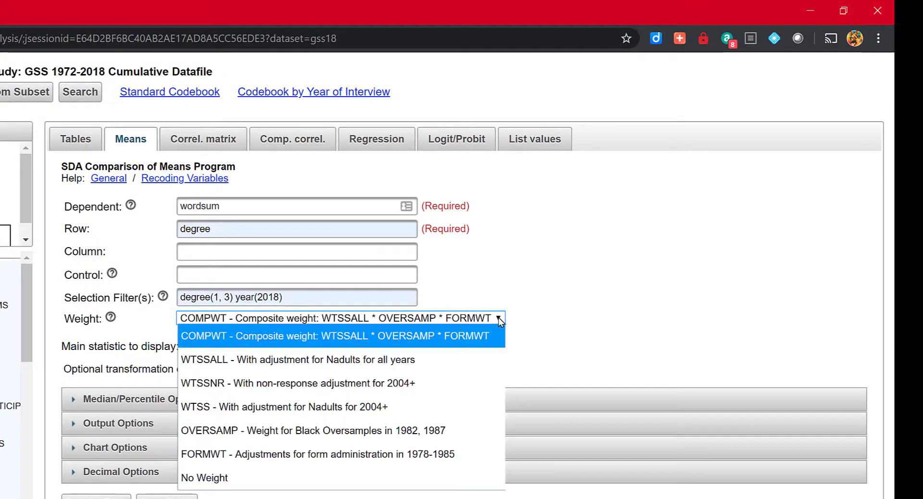
pyautogui.click(214, 477)
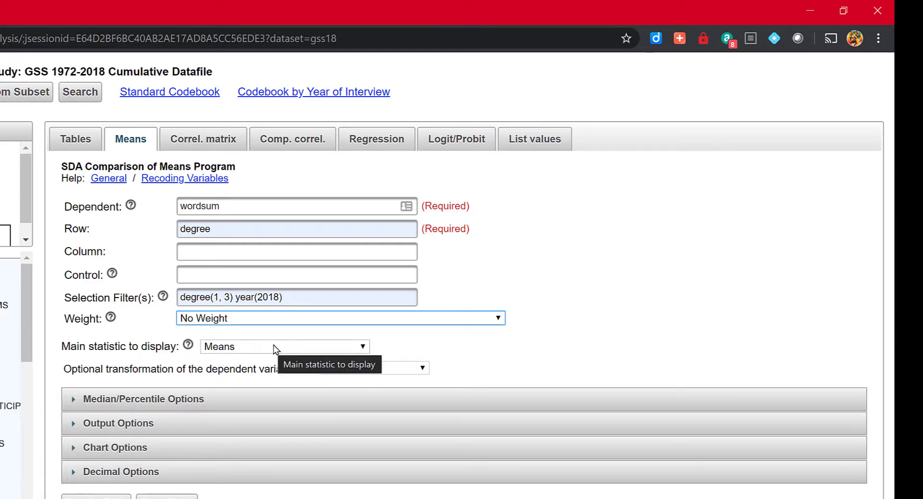
# Set the main statistic to Differences from row category, with 3 as the base category.
pyautogui.click(364, 347)
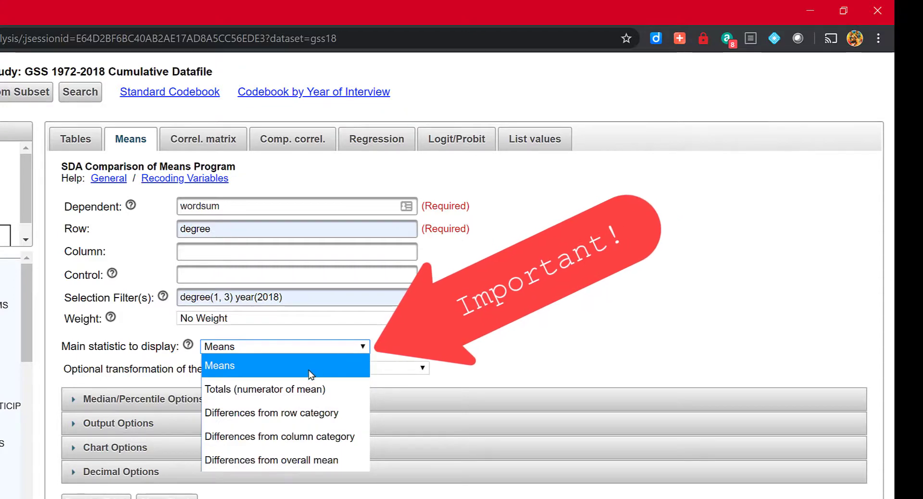
pyautogui.click(286, 413)
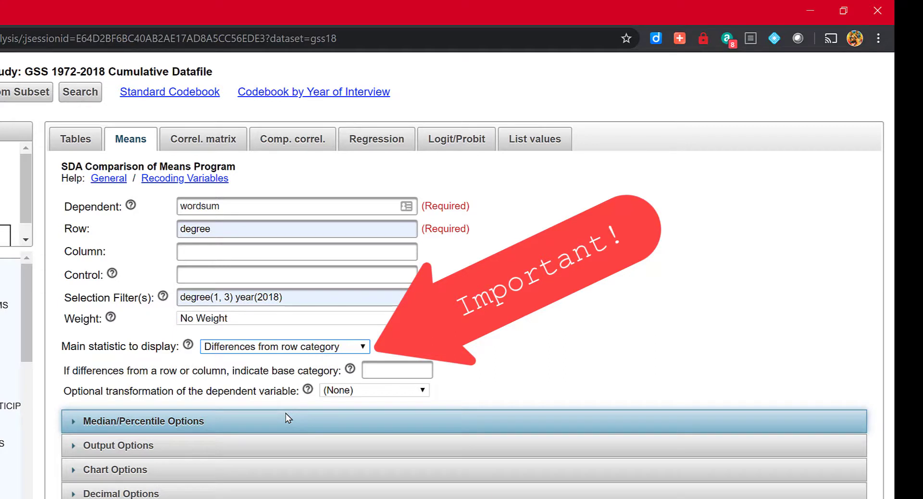
pyautogui.click(374, 371)
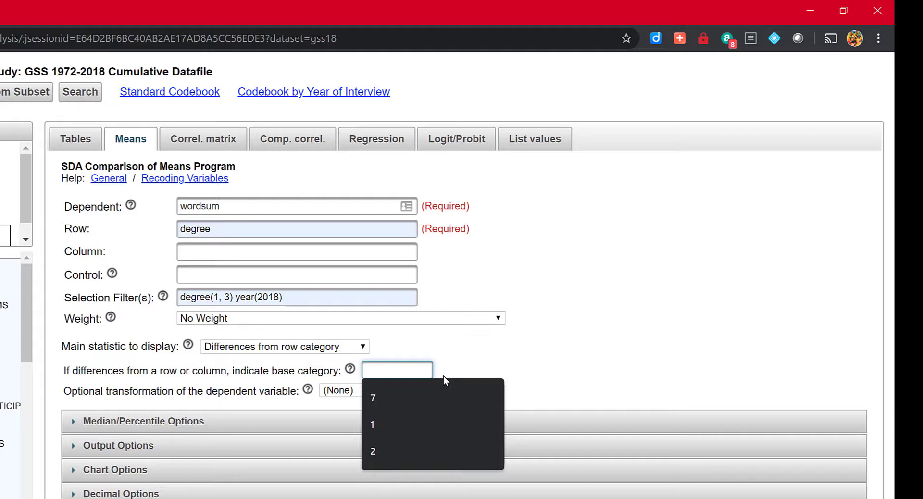
pyautogui.write('3')
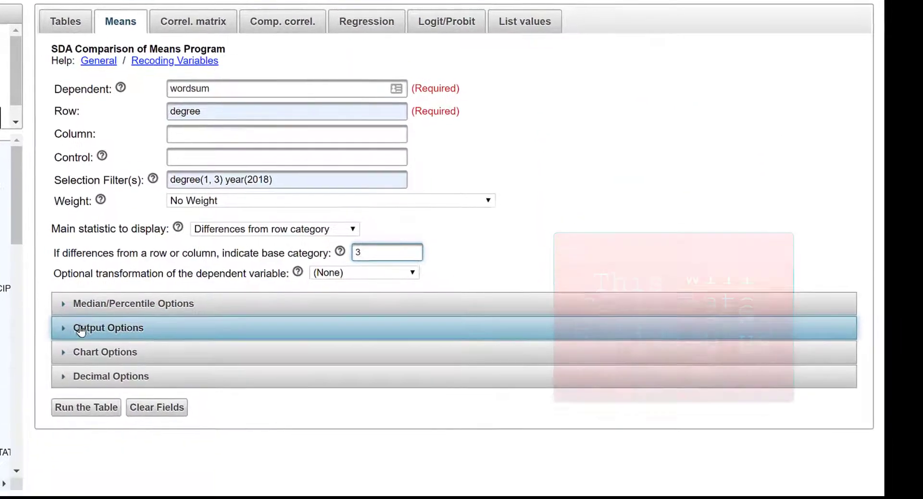
# In the output options, replace Complex std errs and Weighted N with SRS std errs and Unweighted N, and enable ANOVA stats.
pyautogui.click(80, 328)
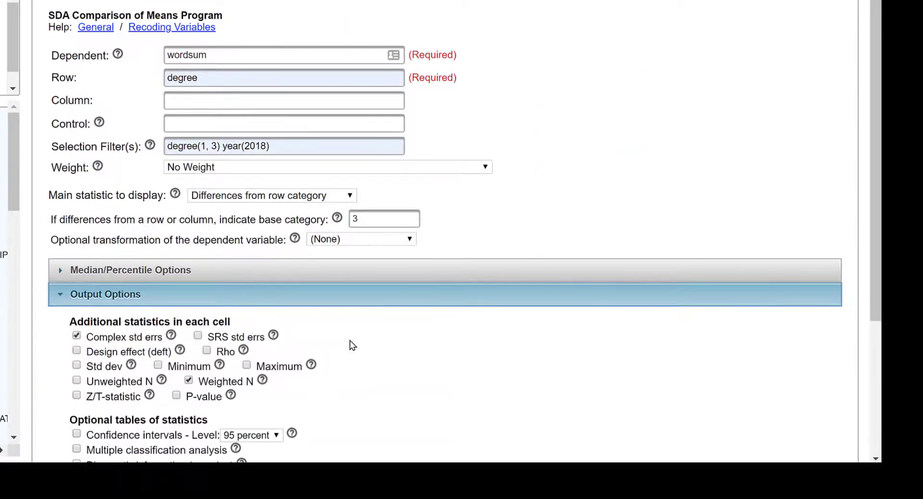
pyautogui.scroll(-3, 367, 349)
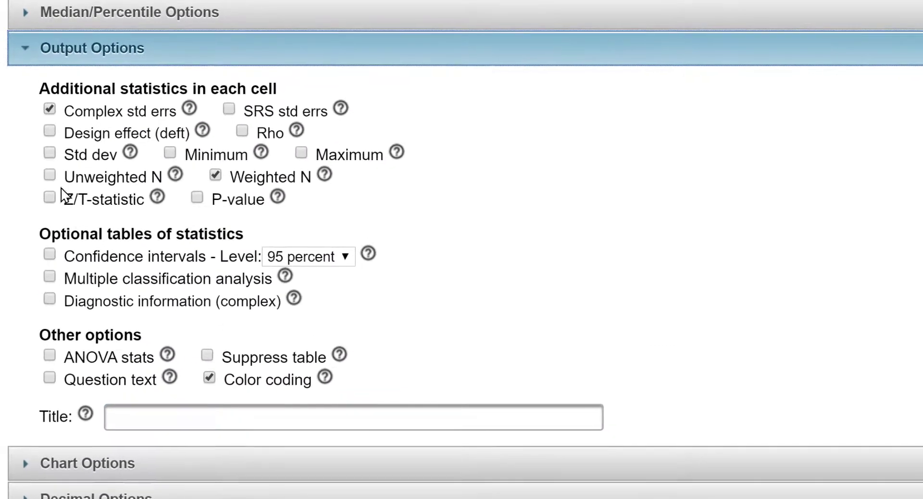
pyautogui.click(50, 110)
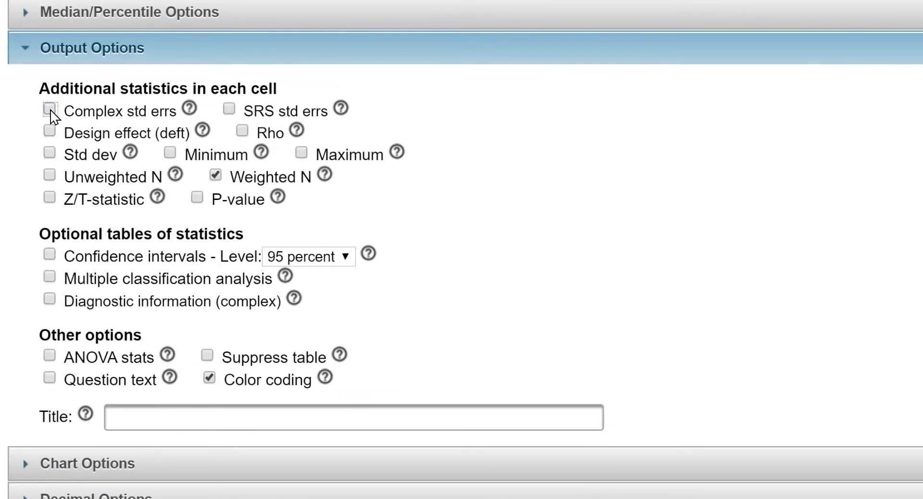
pyautogui.click(216, 178)
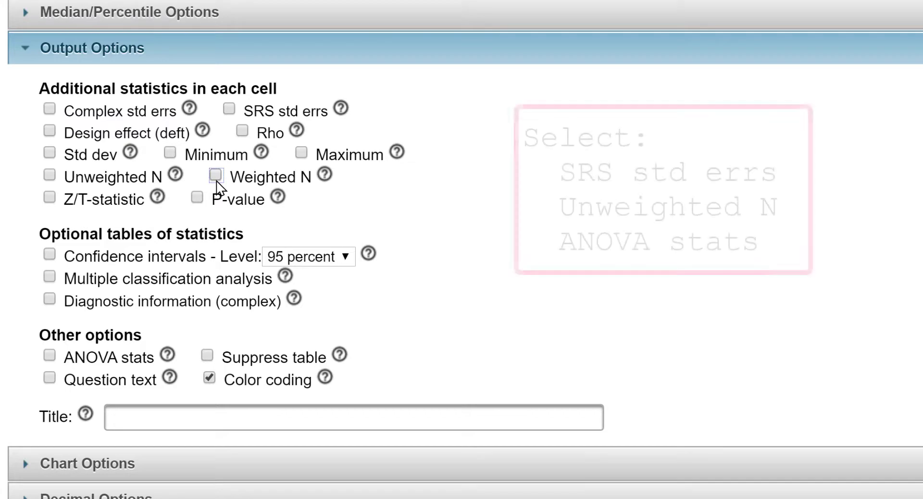
pyautogui.click(229, 109)
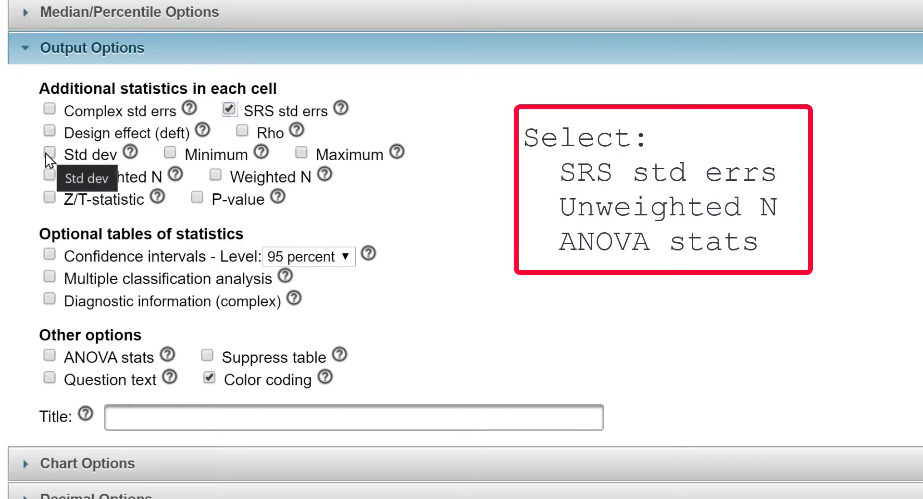
pyautogui.click(50, 175)
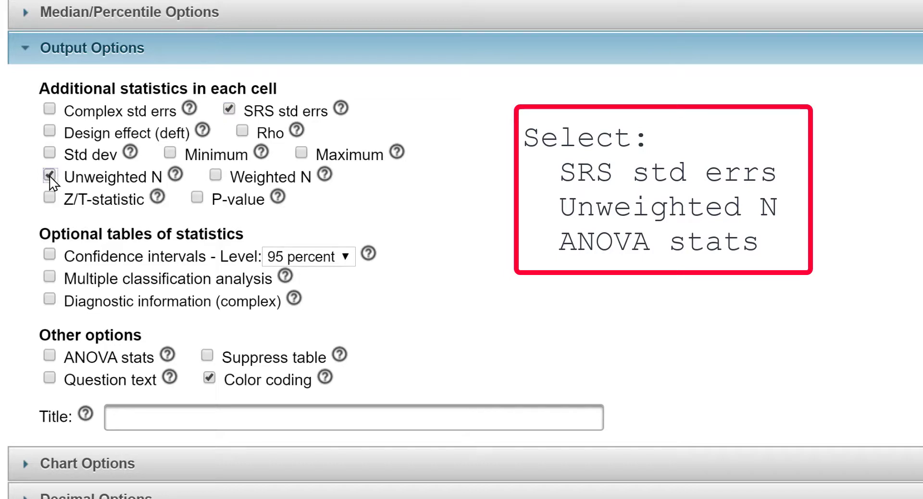
pyautogui.click(52, 359)
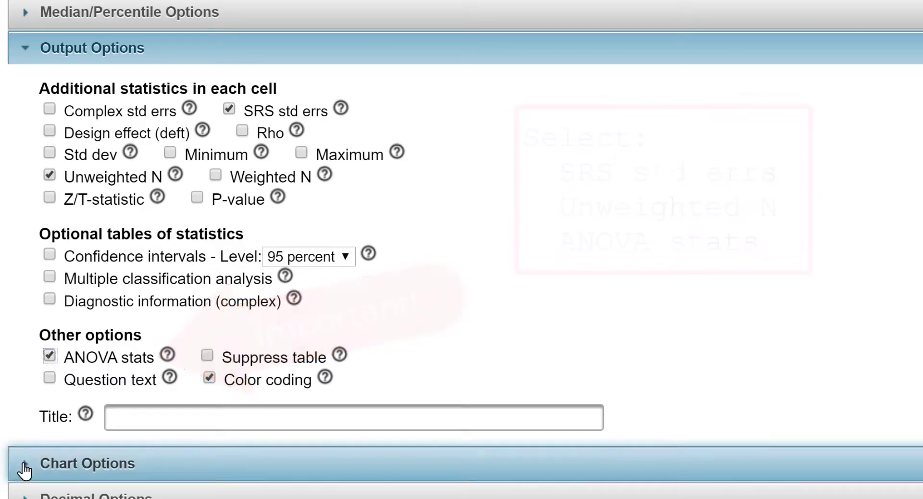
# Set the chart type to (No Chart) in the chart options.
pyautogui.click(23, 469)
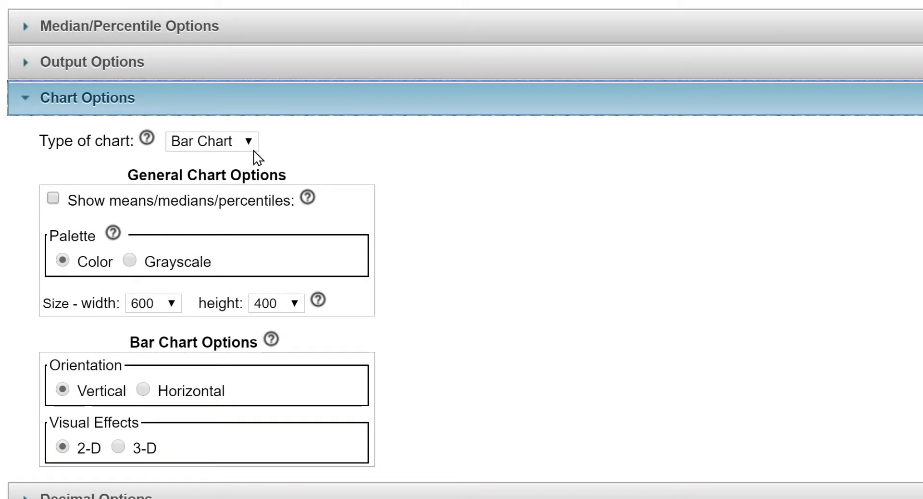
pyautogui.click(254, 150)
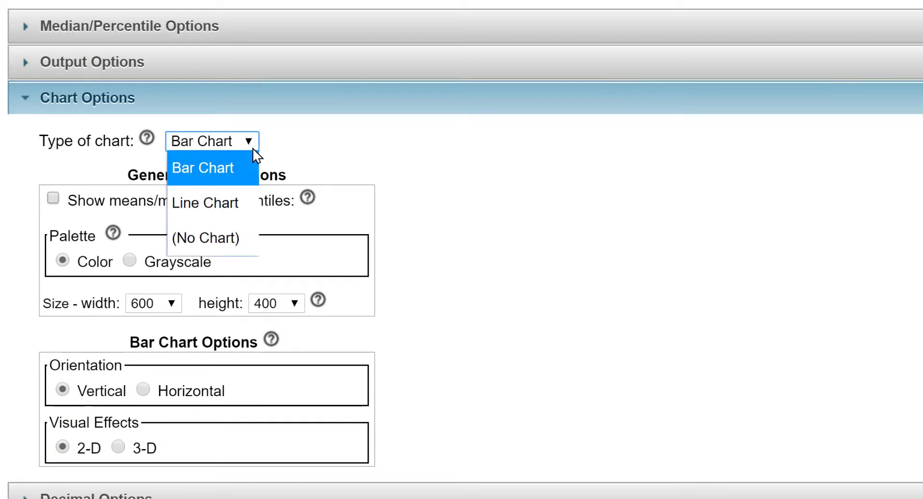
pyautogui.click(192, 226)
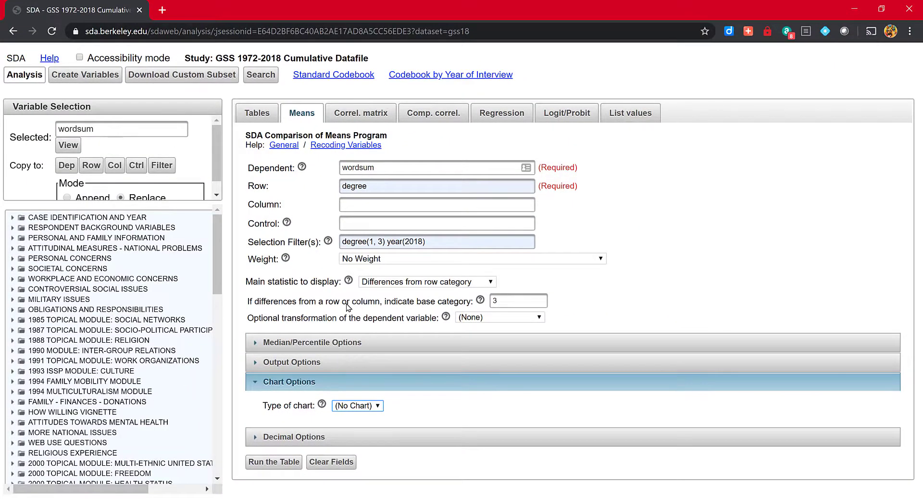
# Run the means table and examine its main statistics and analysis of variance.
pyautogui.click(288, 463)
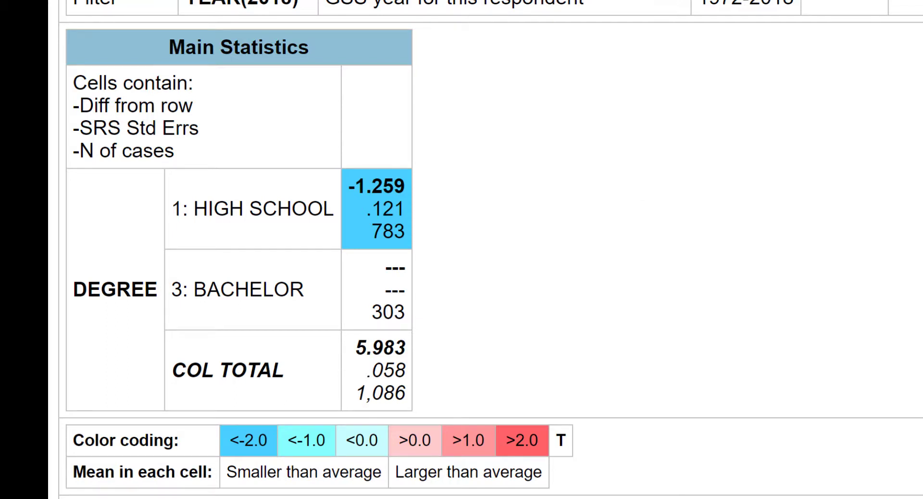
pyautogui.scroll(-6, 491, 250)
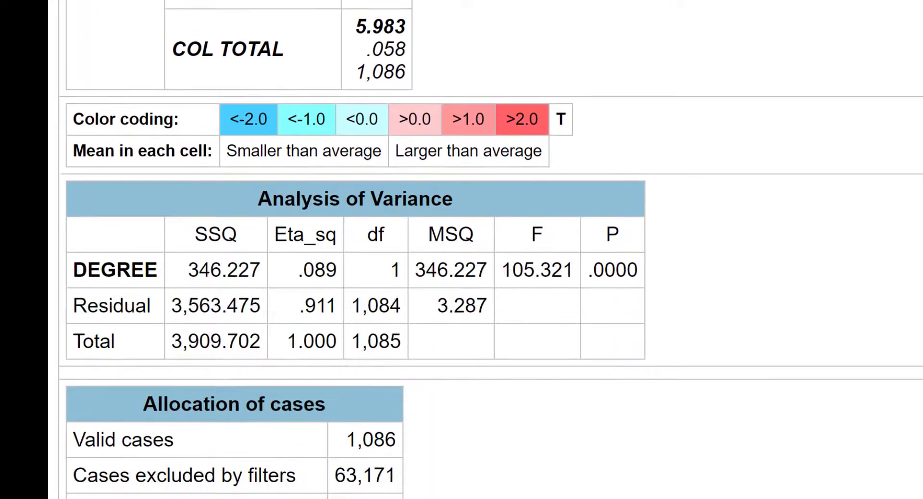